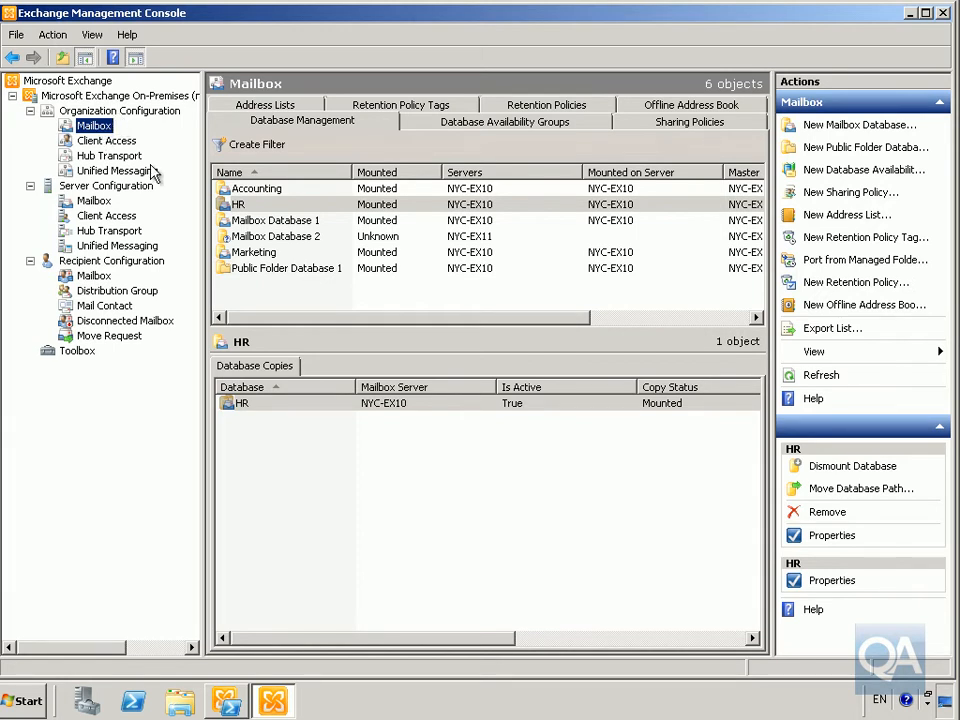
Open the properties of Mailbox Database 1 and examine its general and maintenance settings
{"action": "left_click", "coordinate": [270, 224]}
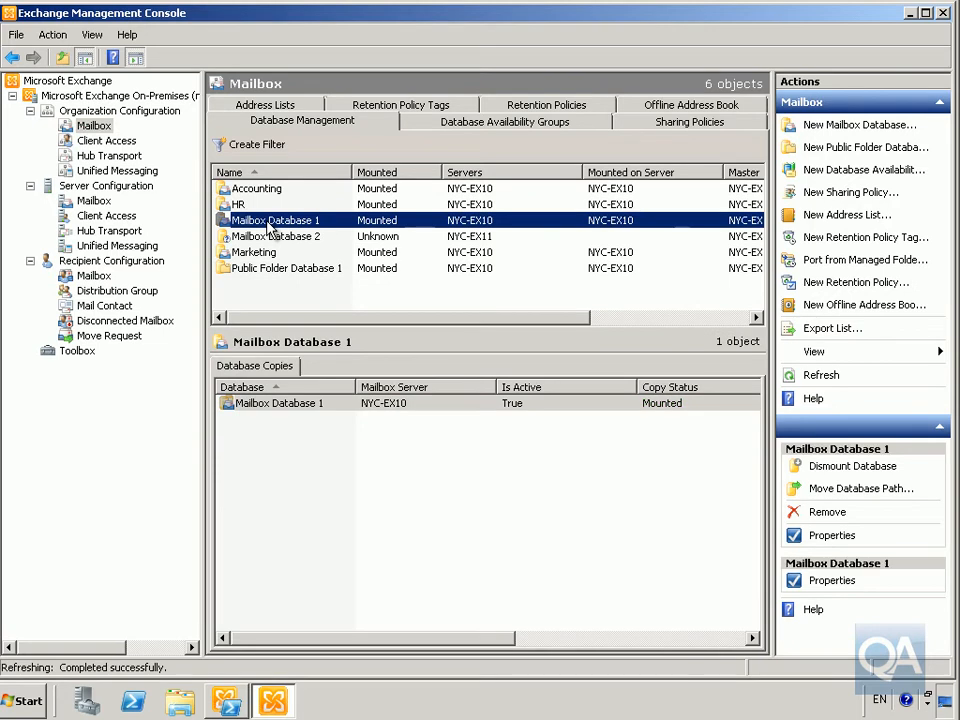
{"action": "right_click", "coordinate": [266, 225]}
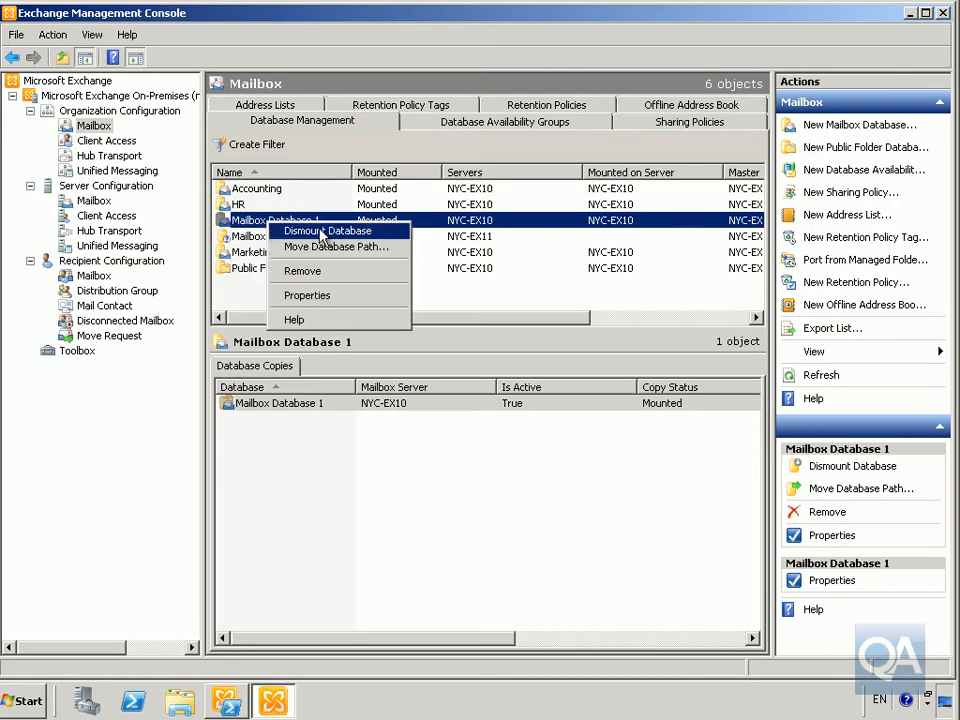
{"action": "left_click", "coordinate": [347, 296]}
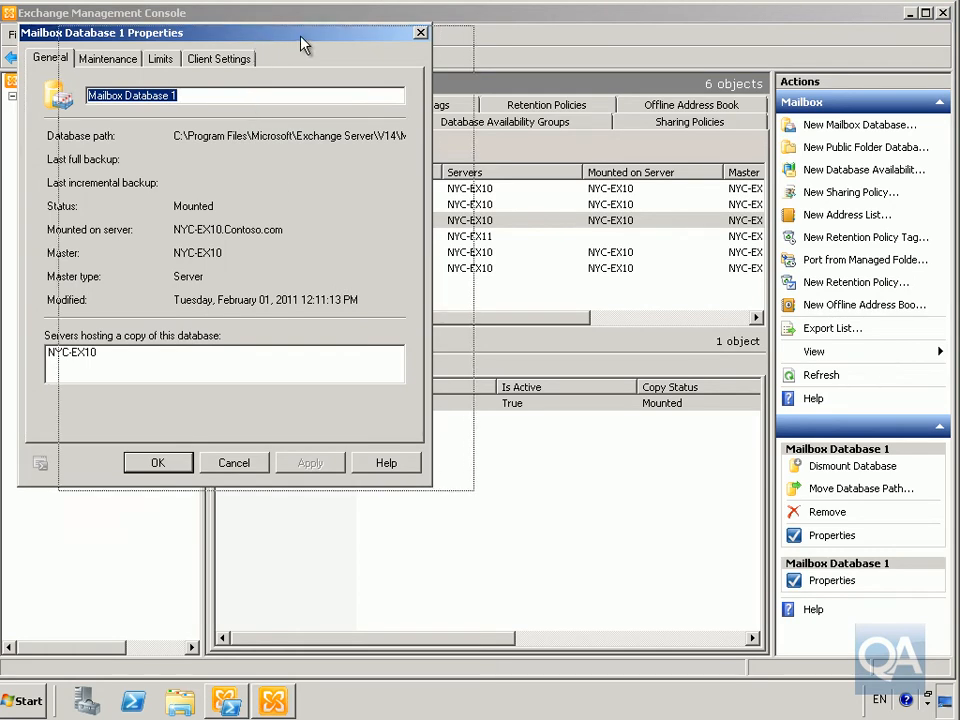
{"action": "left_click_drag", "start_coordinate": [298, 39], "coordinate": [340, 43]}
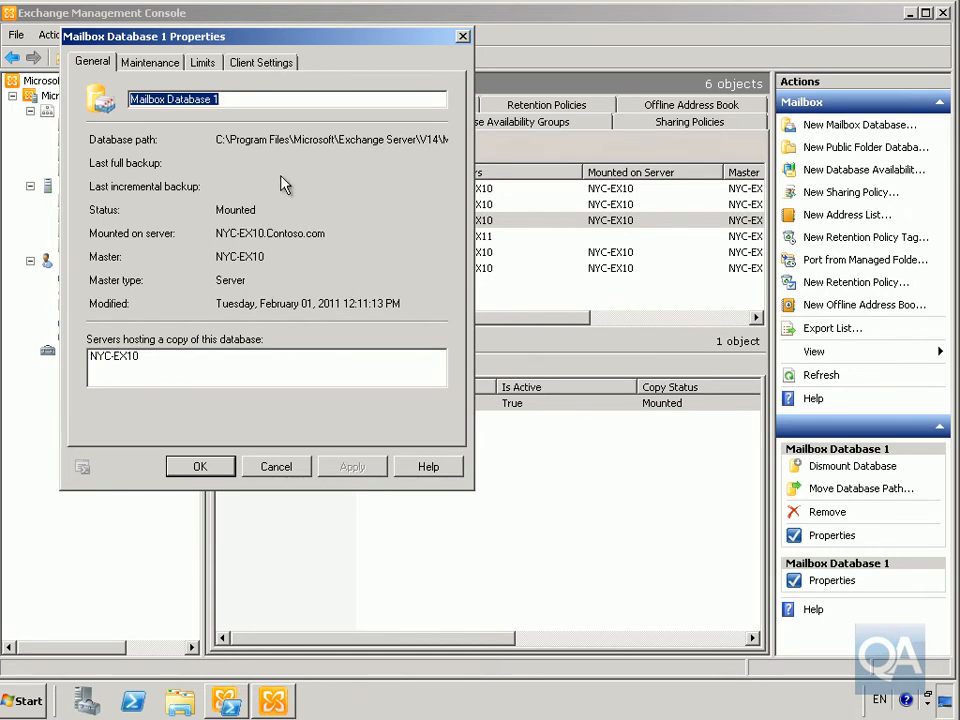
{"action": "left_click", "coordinate": [158, 66]}
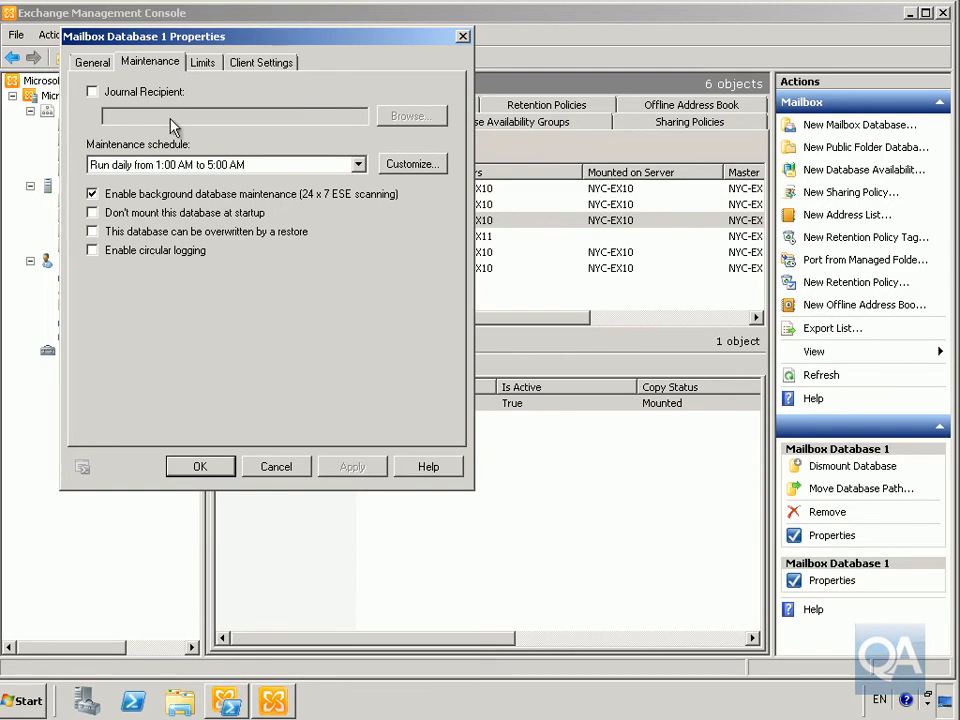
Customize the warning message interval in the storage limits of Mailbox Database 1, marking the schedule from Sunday through Saturday
{"action": "left_click", "coordinate": [201, 66]}
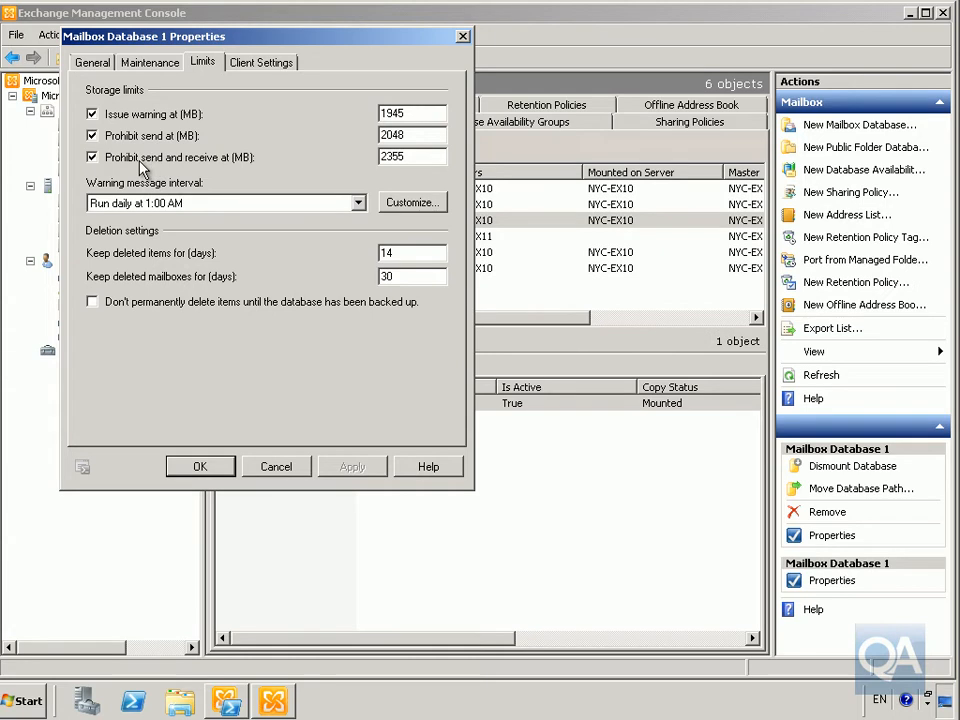
{"action": "left_click", "coordinate": [403, 158]}
{"action": "left_click", "coordinate": [410, 204]}
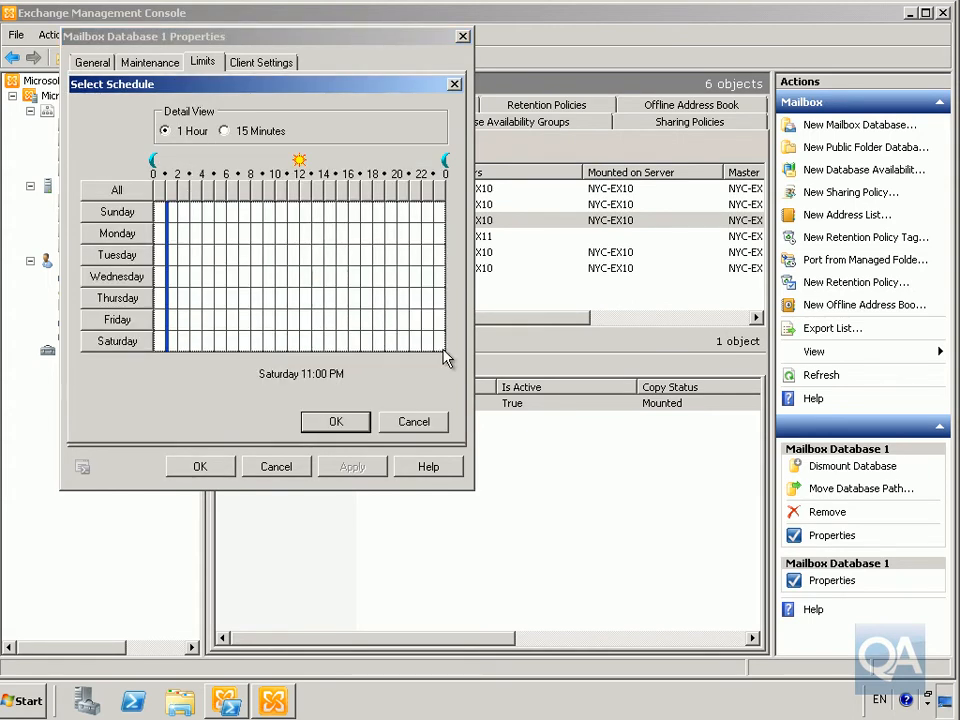
{"action": "left_click_drag", "start_coordinate": [160, 202], "coordinate": [446, 358]}
{"action": "left_click", "coordinate": [334, 422]}
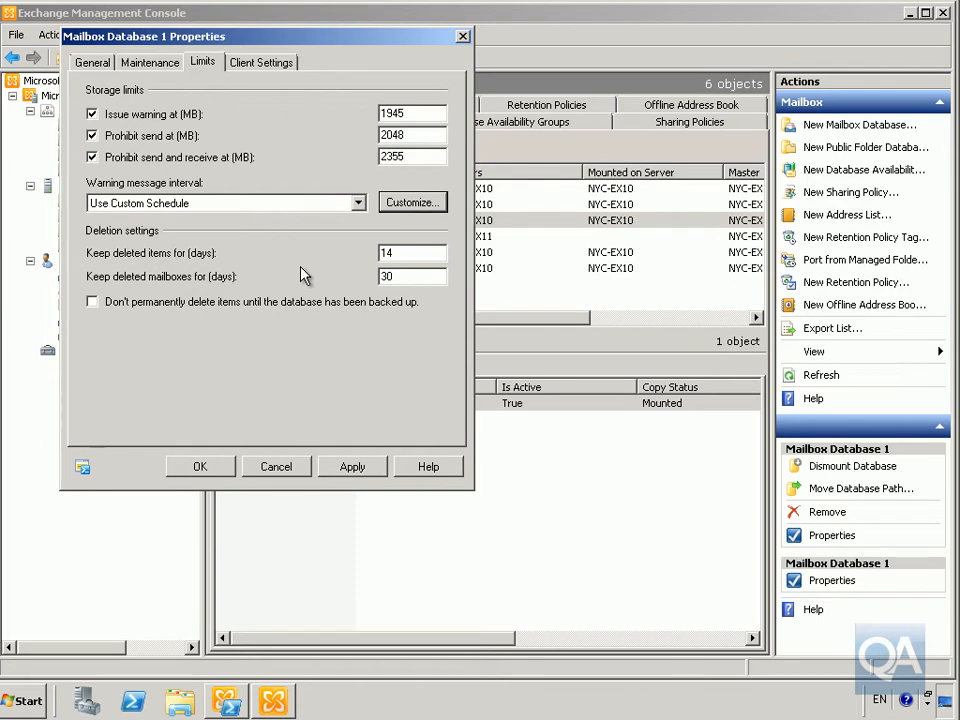
Review the deleted item retention and client settings of Mailbox Database 1, and save its properties
{"action": "left_click", "coordinate": [390, 255]}
{"action": "left_click", "coordinate": [270, 64]}
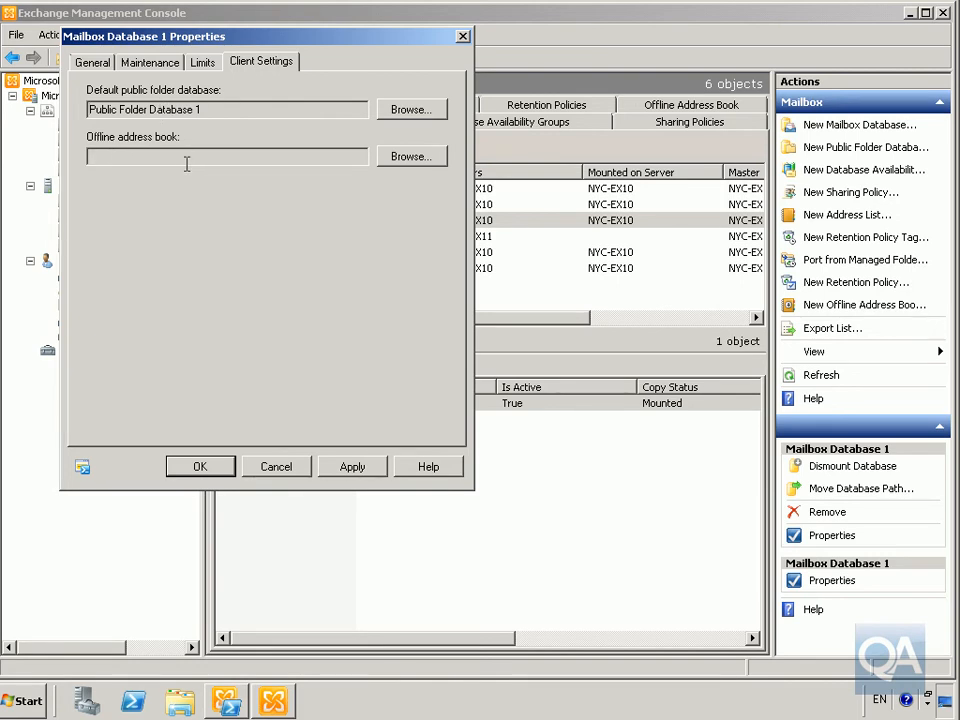
{"action": "left_click", "coordinate": [229, 470]}
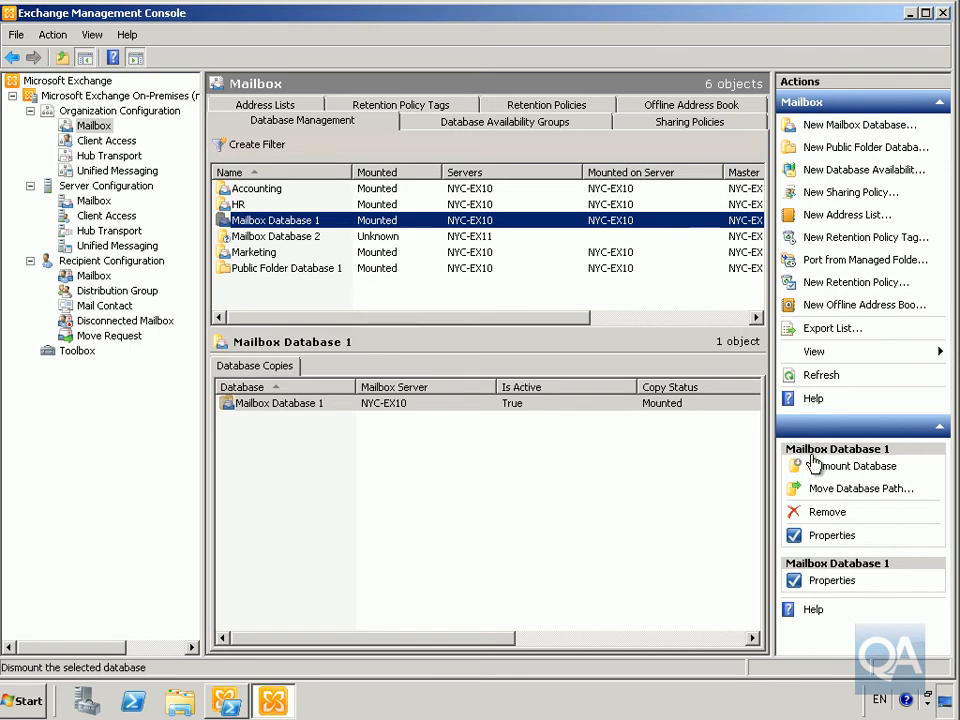
Start moving the path of Mailbox Database 1 and set its database file path to C:\NewFolder1\DB\Mailbox Database 1.edb
{"action": "left_click", "coordinate": [835, 488]}
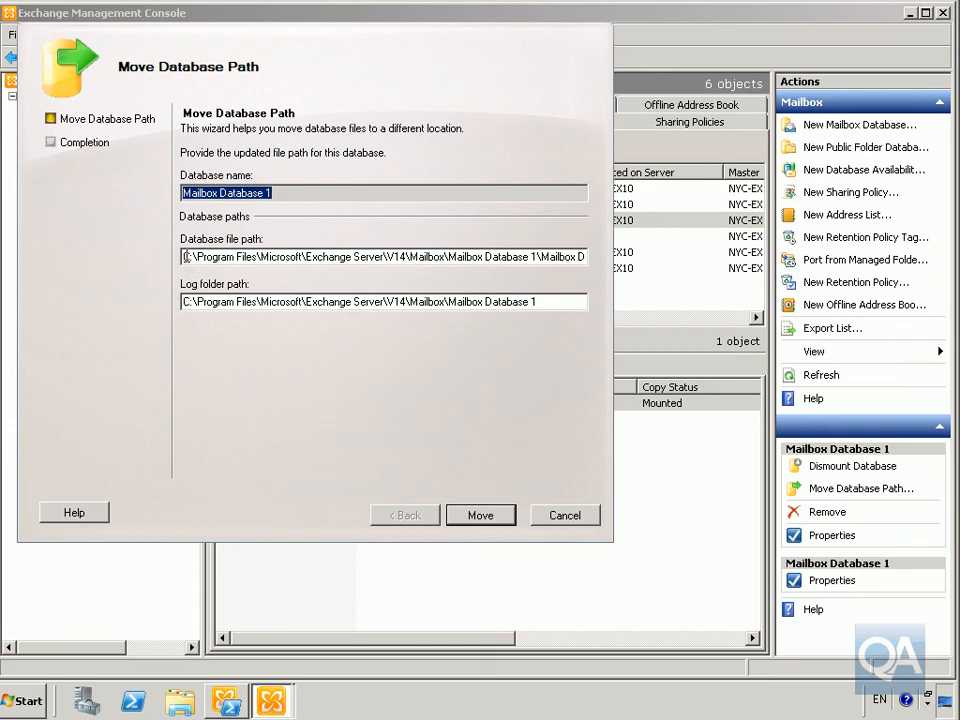
{"action": "left_click_drag", "start_coordinate": [197, 256], "coordinate": [612, 256]}
{"action": "type", "text": "N"}
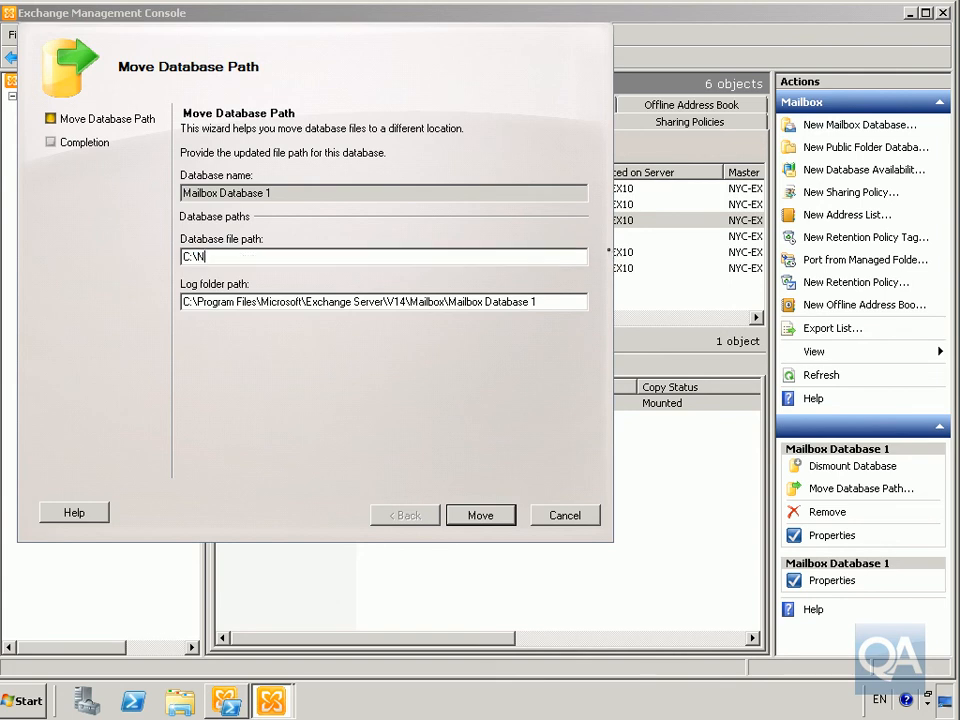
{"action": "type", "text": "ewFolder1\\DB\\Mailbox Dat"}
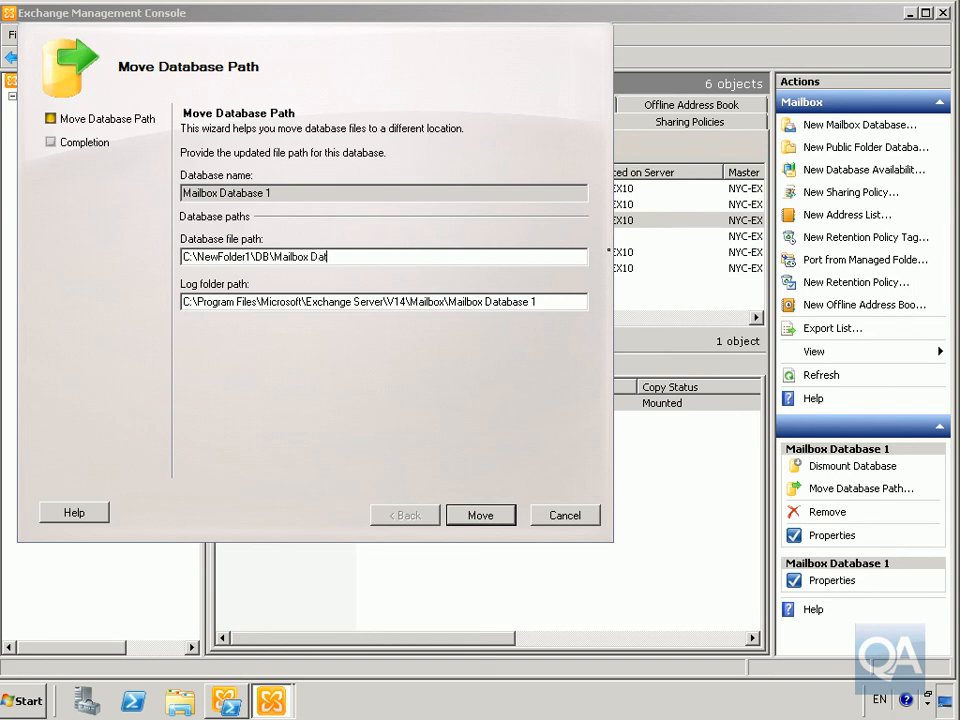
{"action": "type", "text": "abase 1.edb"}
Set the log folder path to C:\NewFolder1\logs and carry out the move, accepting the temporary dismount
{"action": "left_click_drag", "start_coordinate": [197, 301], "coordinate": [588, 302]}
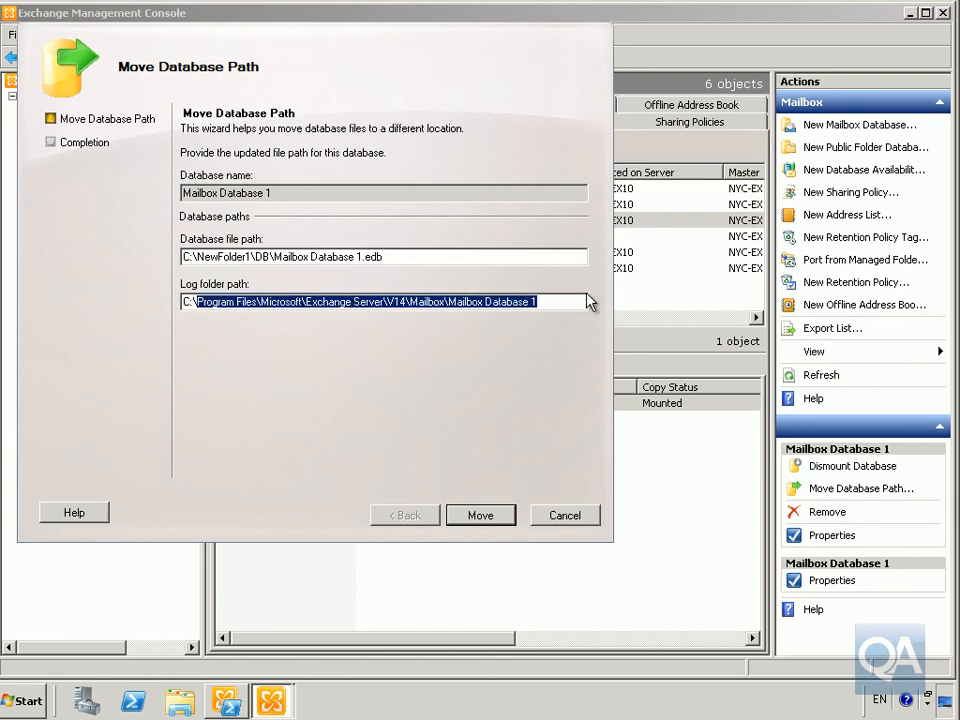
{"action": "type", "text": "NewF"}
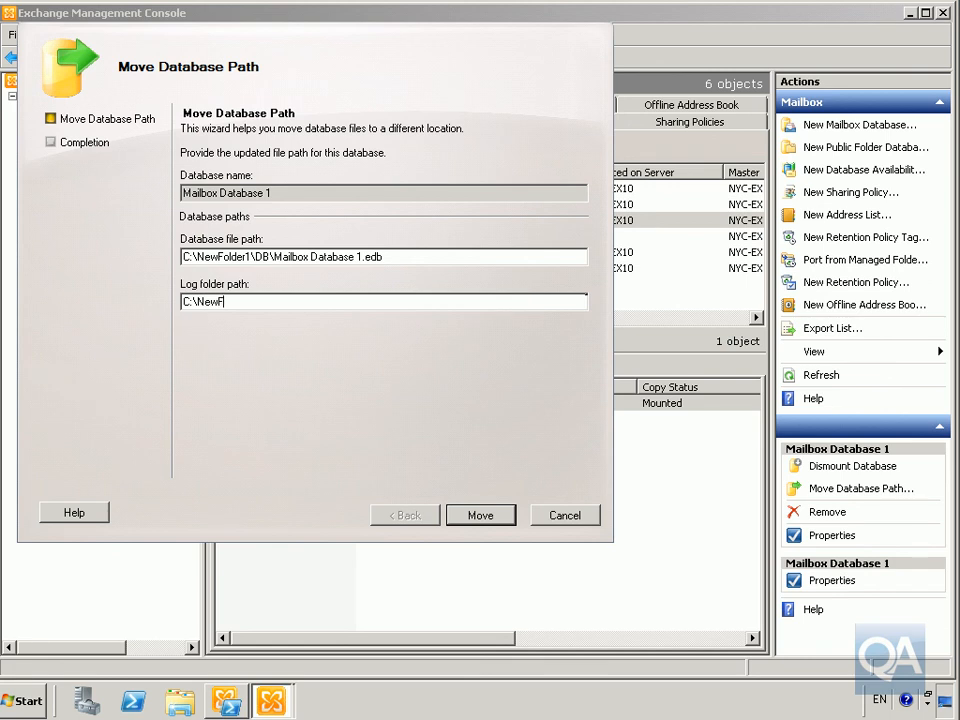
{"action": "type", "text": "older1\\logs"}
{"action": "left_click", "coordinate": [493, 514]}
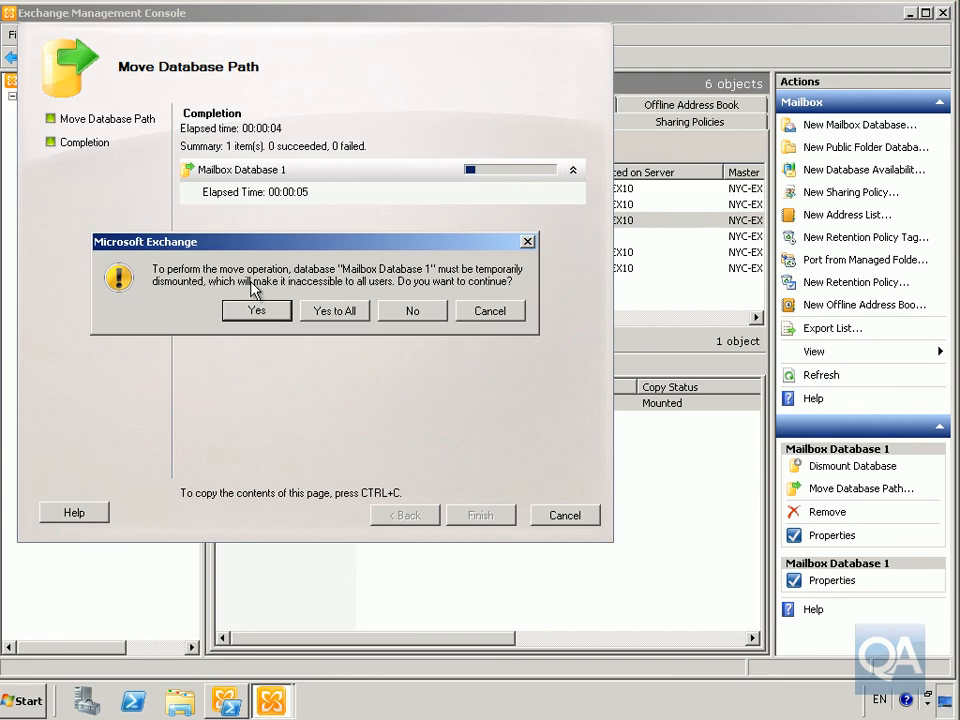
{"action": "left_click", "coordinate": [263, 312]}
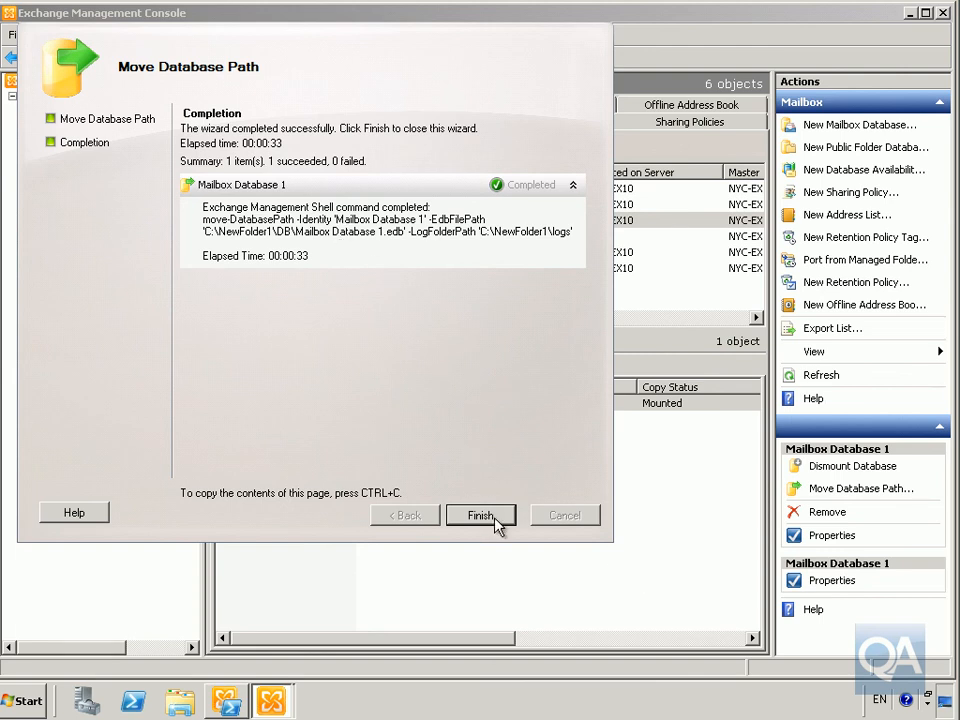
{"action": "left_click", "coordinate": [481, 515]}
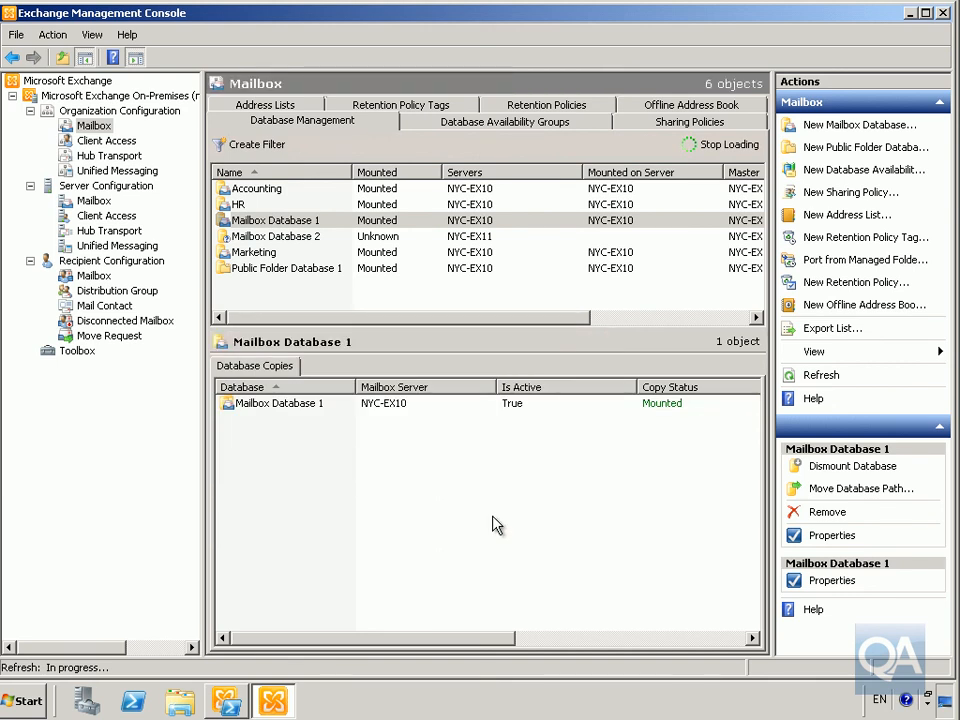
Switch to the Exchange Management Shell and run Move-DatabasePath -id 'Mailbox Database 1' -LogFolderPath 'C:\NewFolder2\Logs\', accepting the move and temporary dismount
{"action": "left_click", "coordinate": [227, 700]}
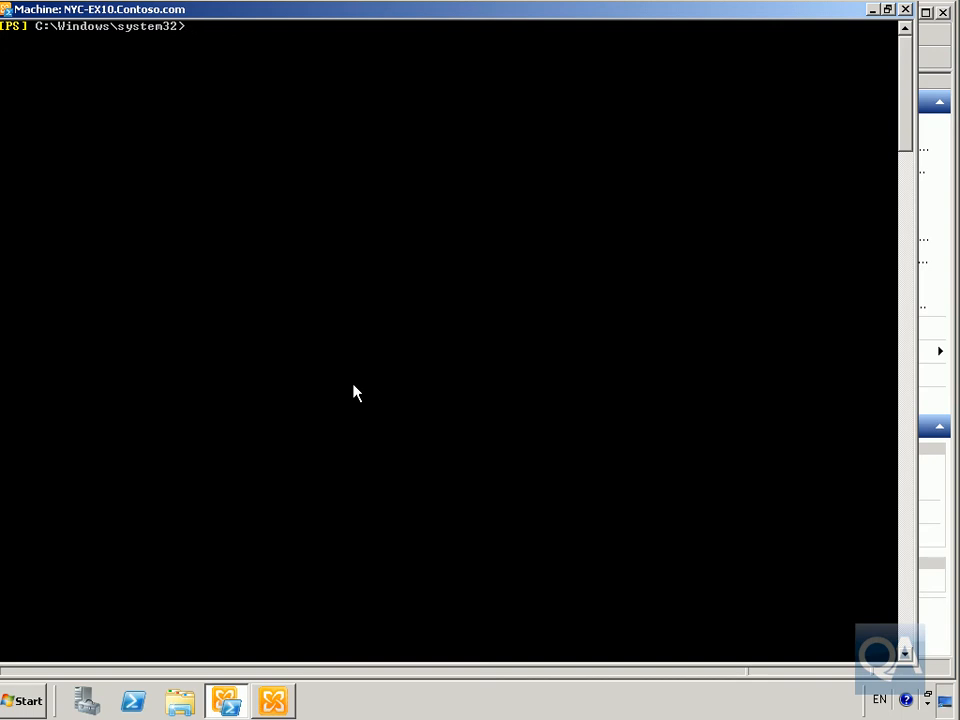
{"action": "right_click", "coordinate": [281, 227]}
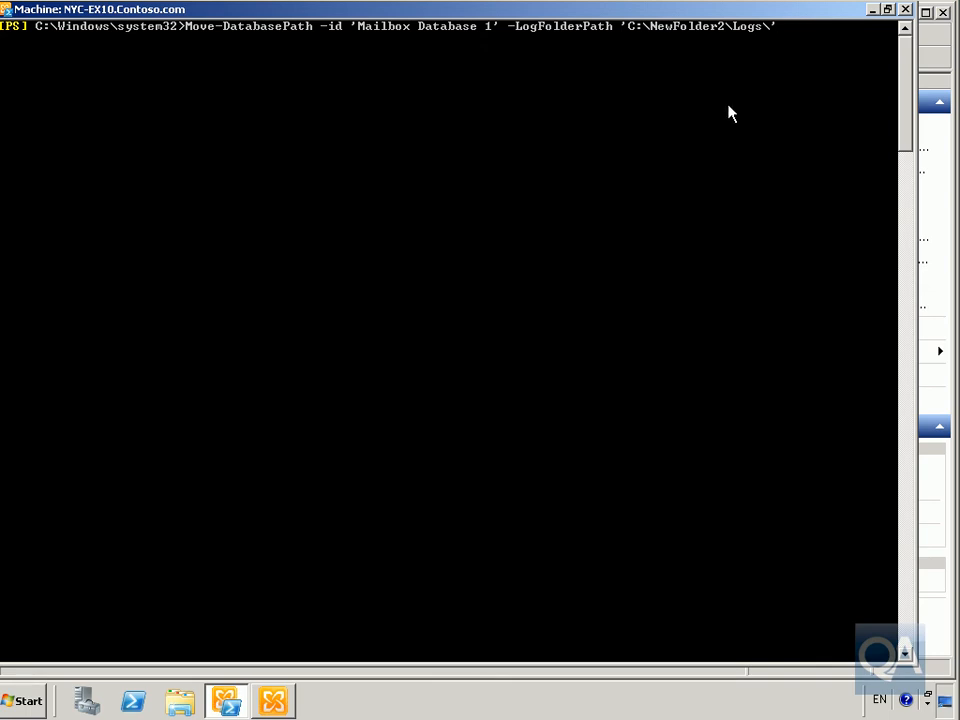
{"action": "key", "text": "Return"}
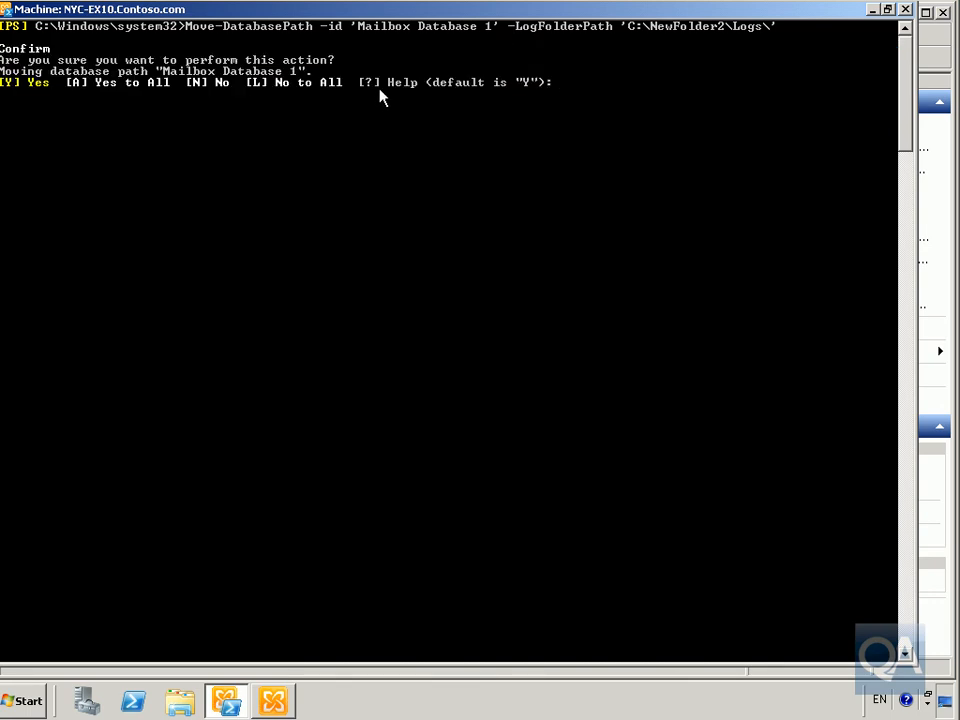
{"action": "key", "text": "Return"}
{"action": "key", "text": "Return"}
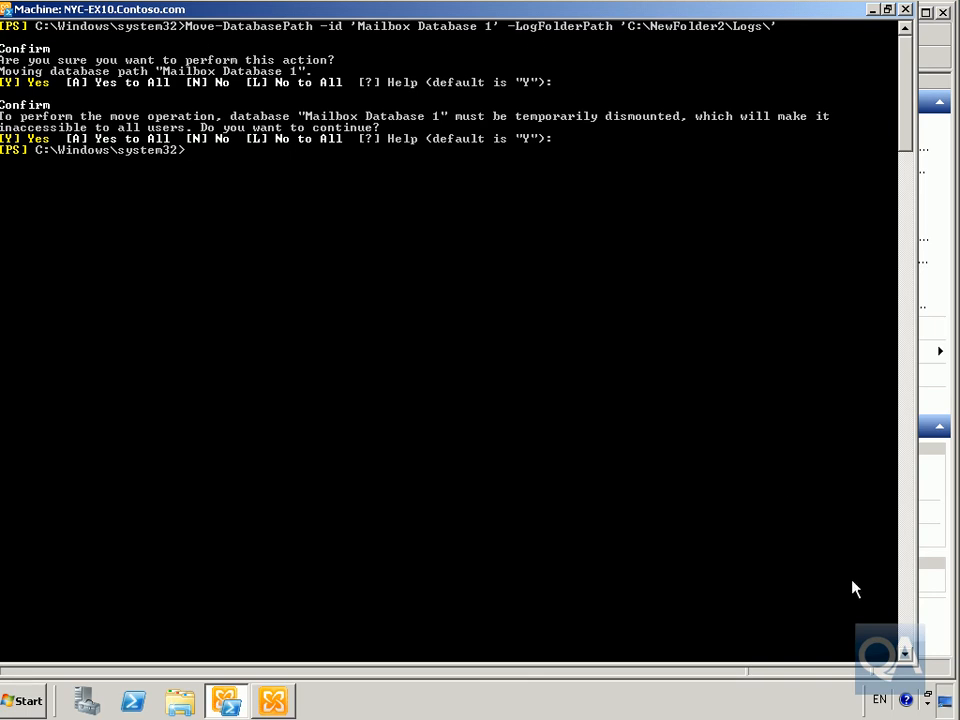
Run Move-DatabasePath -id 'Mailbox Database 1' -EdbFilePath 'C:\NewFolder2\DB\Mailbox Database 1.edb' and accept the move
{"action": "key", "text": "Up"}
{"action": "key", "text": "Up"}
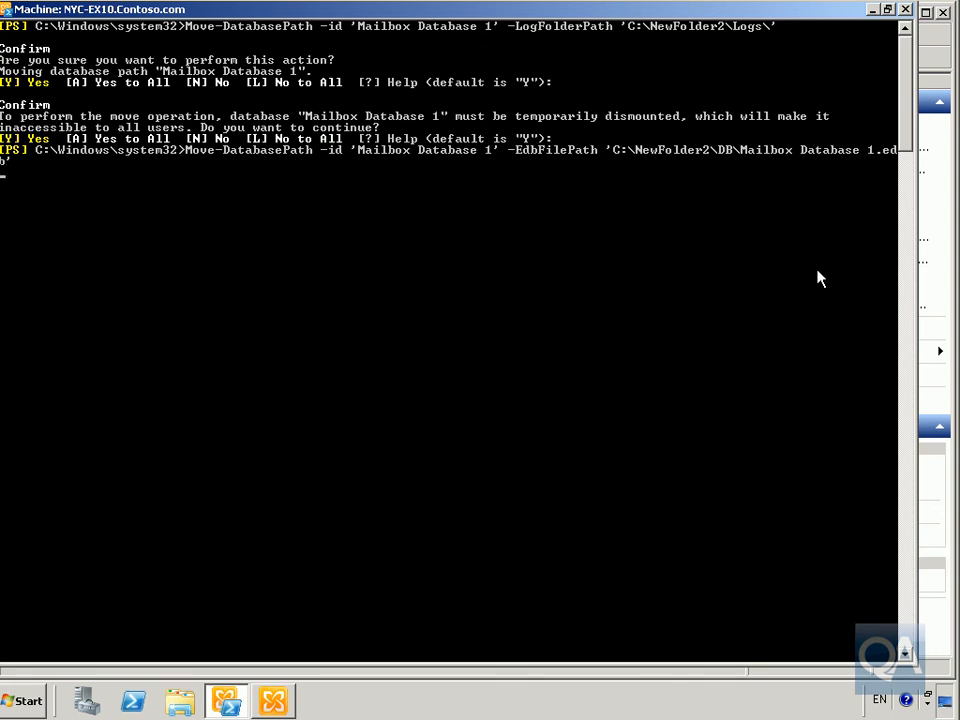
{"action": "key", "text": "Return"}
{"action": "key", "text": "Return"}
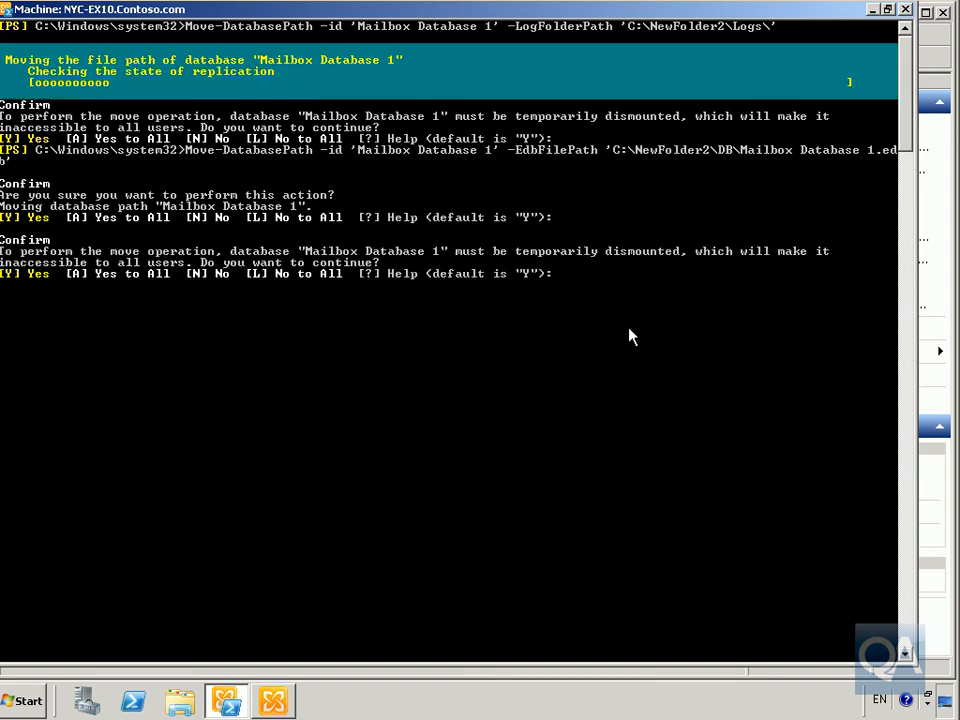